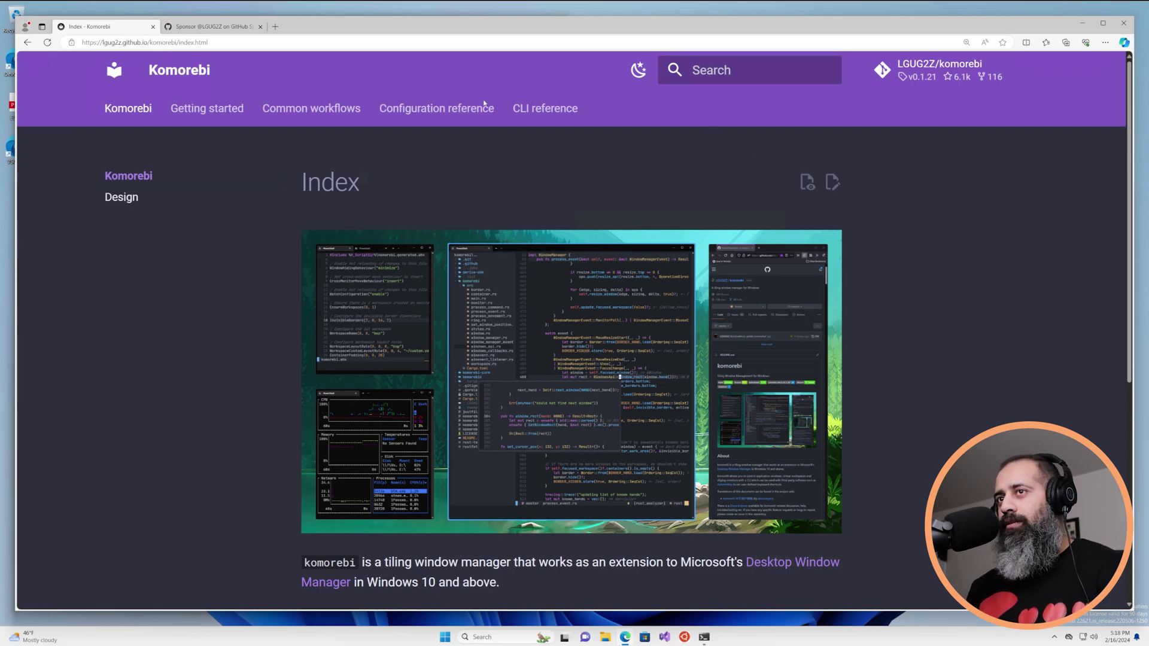
Navigate the Komorebi docs to Common workflows > Remove Gaps.
{"action": "left_click", "coordinate": [345, 117]}
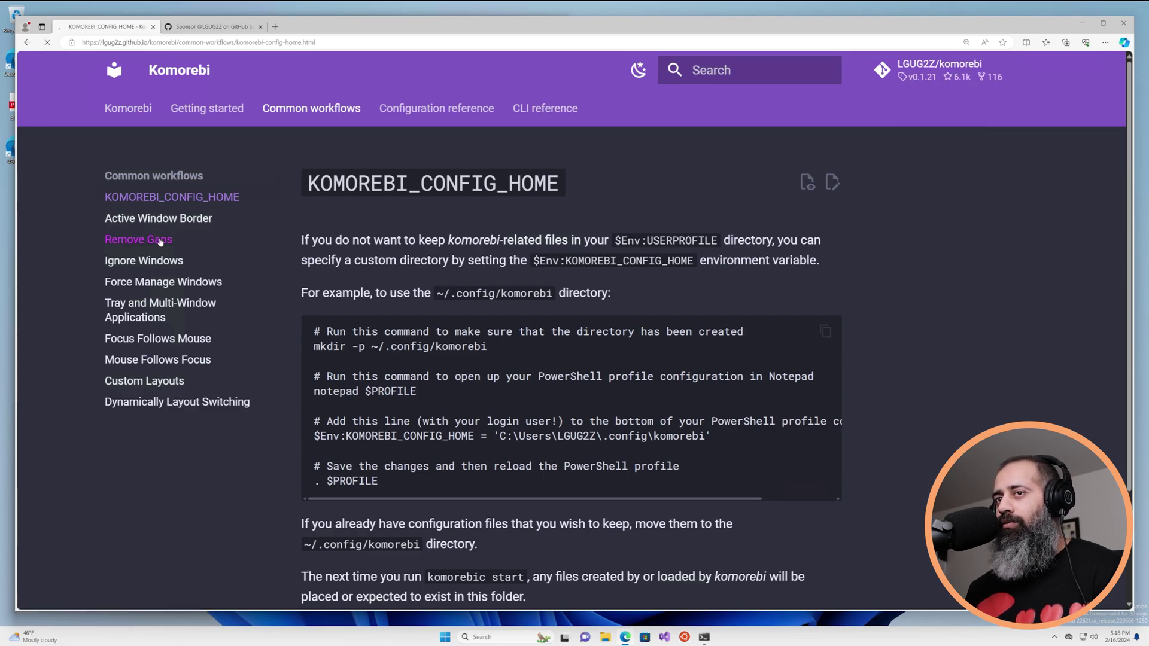
{"action": "left_click", "coordinate": [160, 240]}
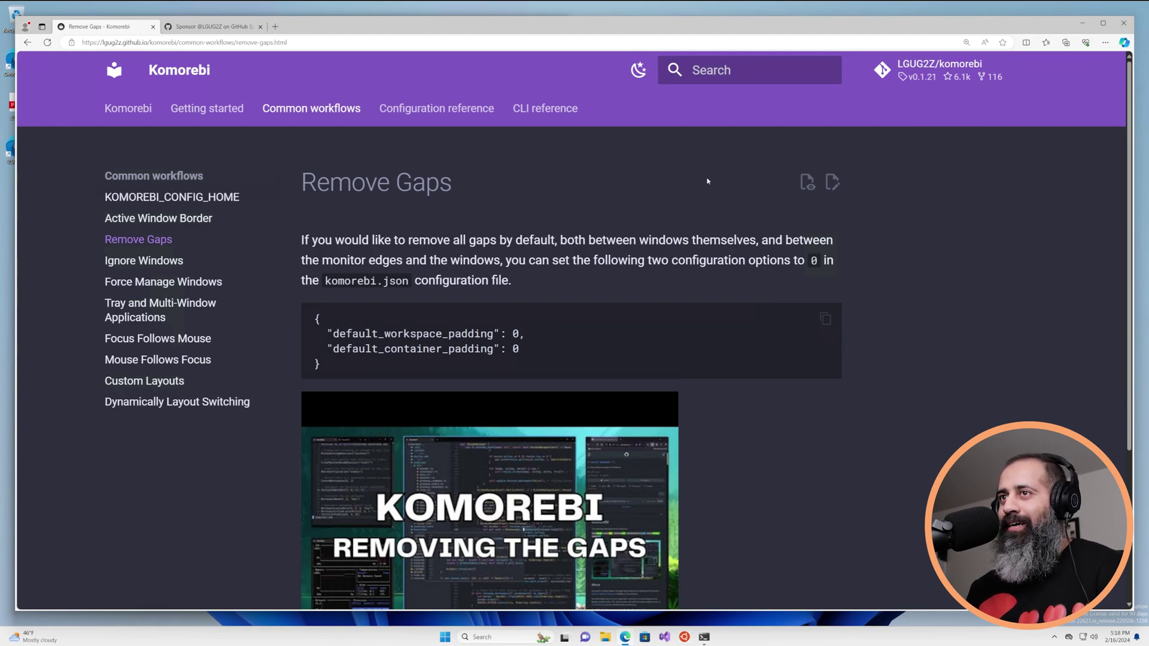
{"action": "key", "text": "alt+Return"}
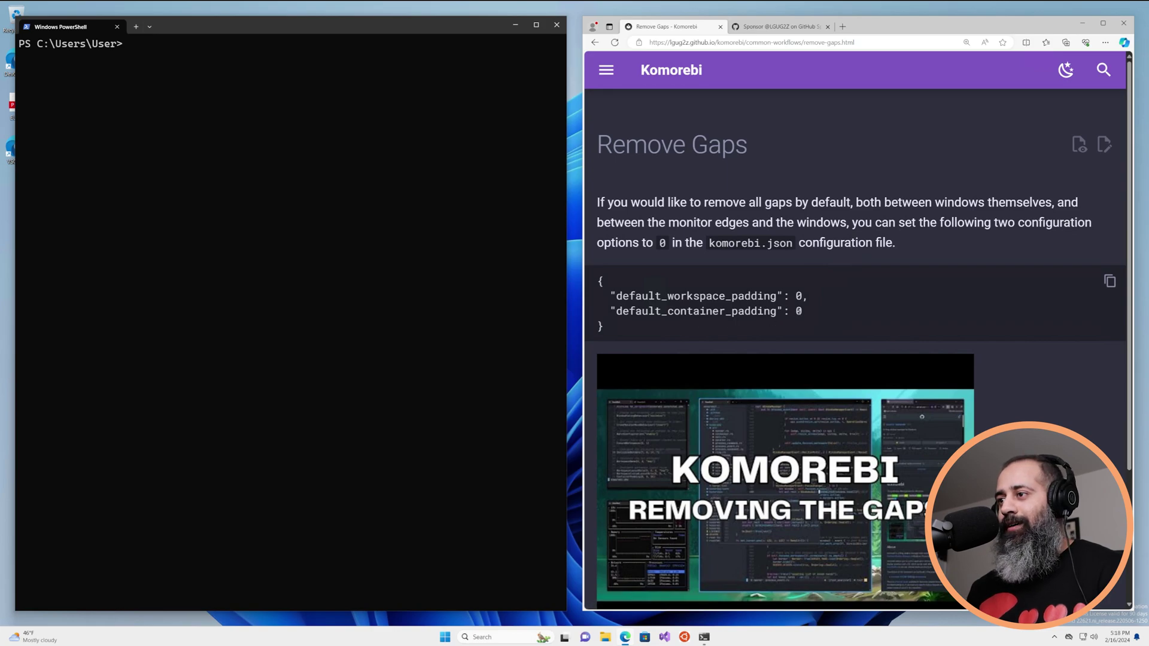
{"action": "double_click", "coordinate": [798, 311]}
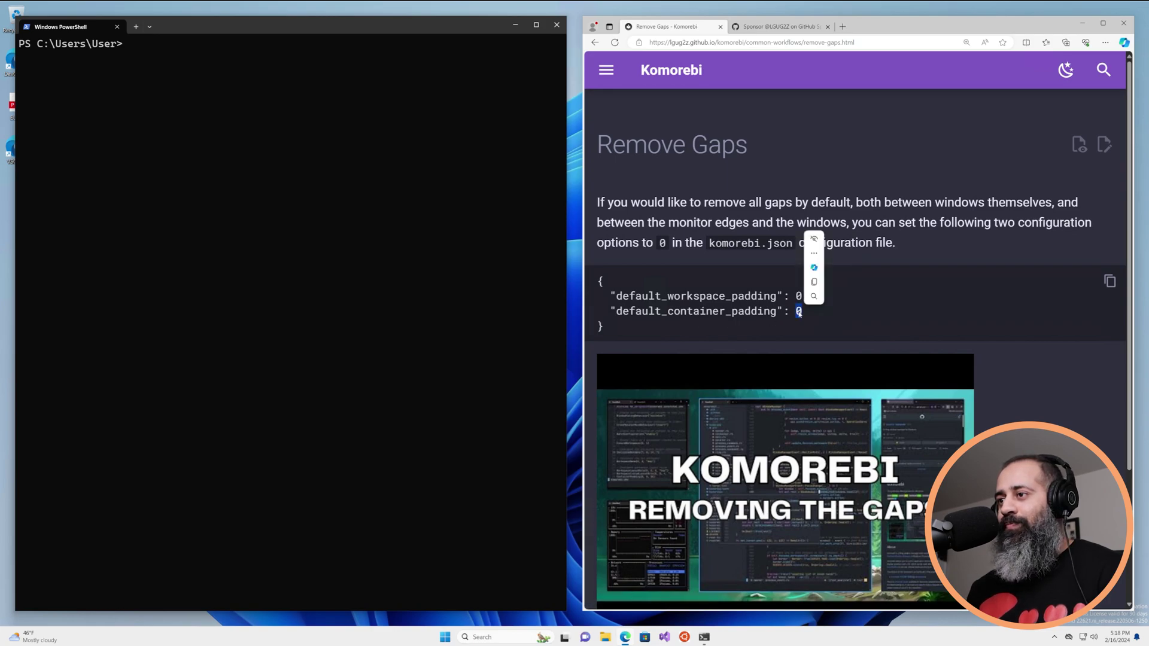
{"action": "left_click", "coordinate": [867, 315]}
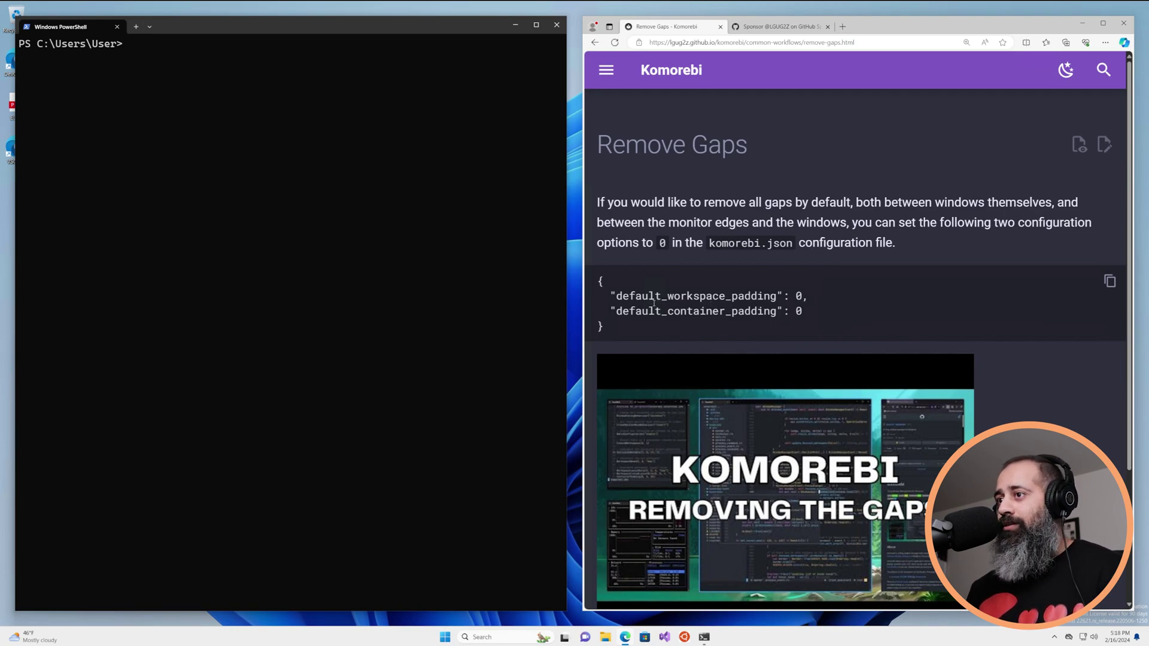
{"action": "double_click", "coordinate": [757, 296]}
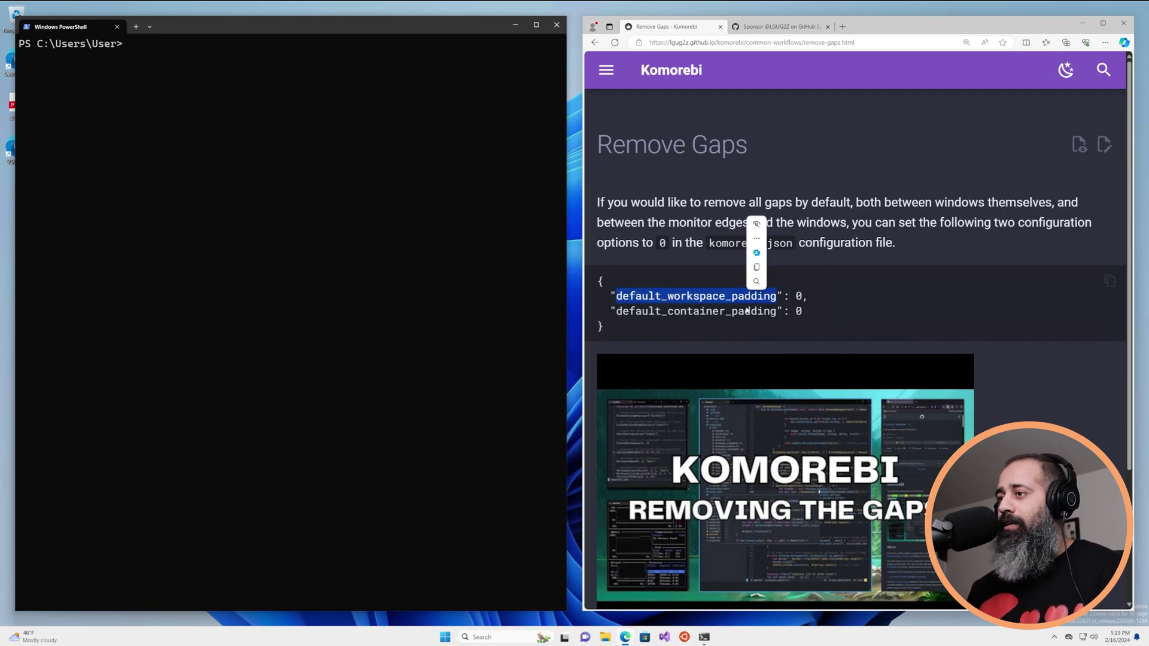
{"action": "double_click", "coordinate": [761, 311]}
{"action": "left_click", "coordinate": [896, 298]}
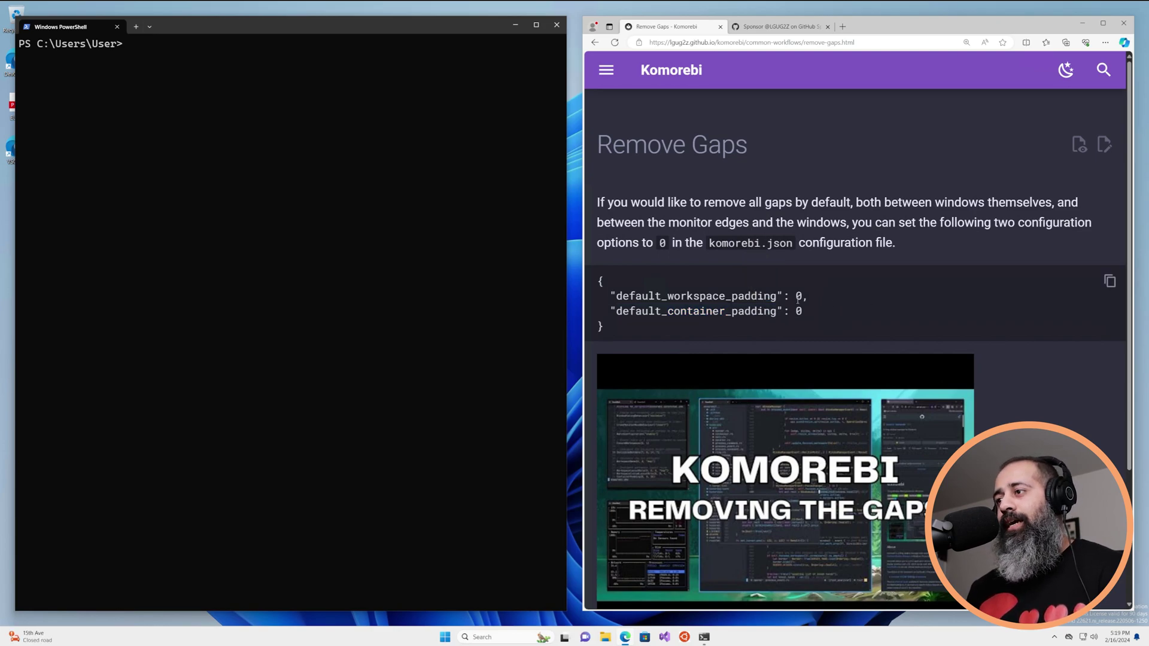
{"action": "left_click", "coordinate": [375, 274]}
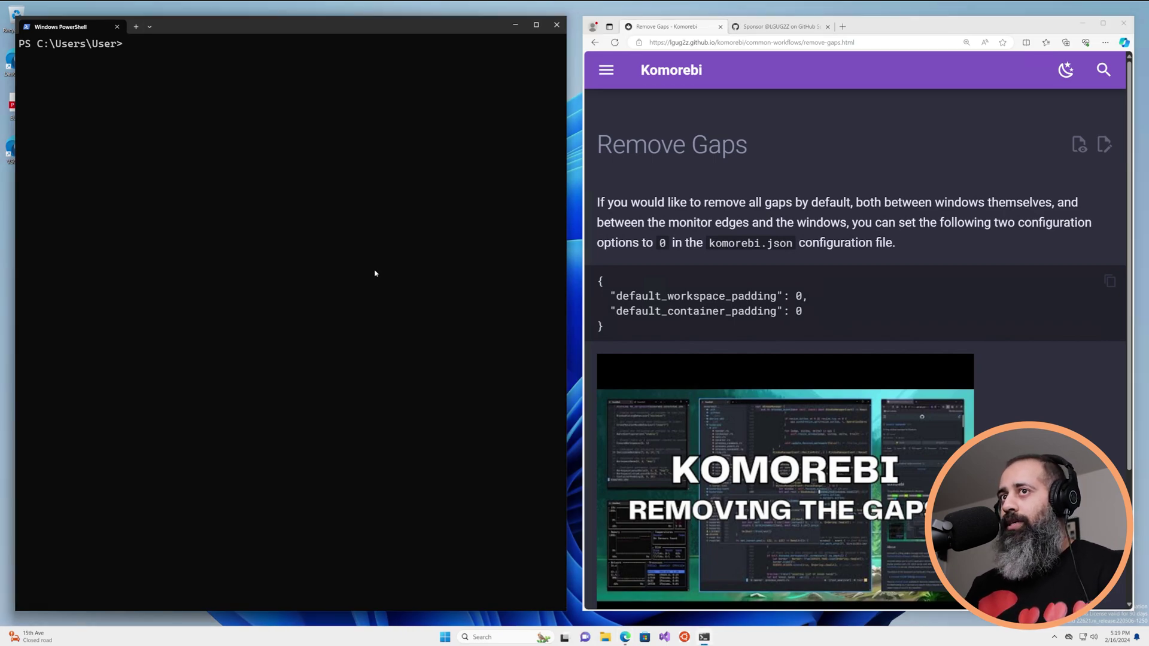
Open komorebi.json in VS Code maximized and dismiss the restricted mode notice.
{"action": "type", "text": "code .\\komorebi.json"}
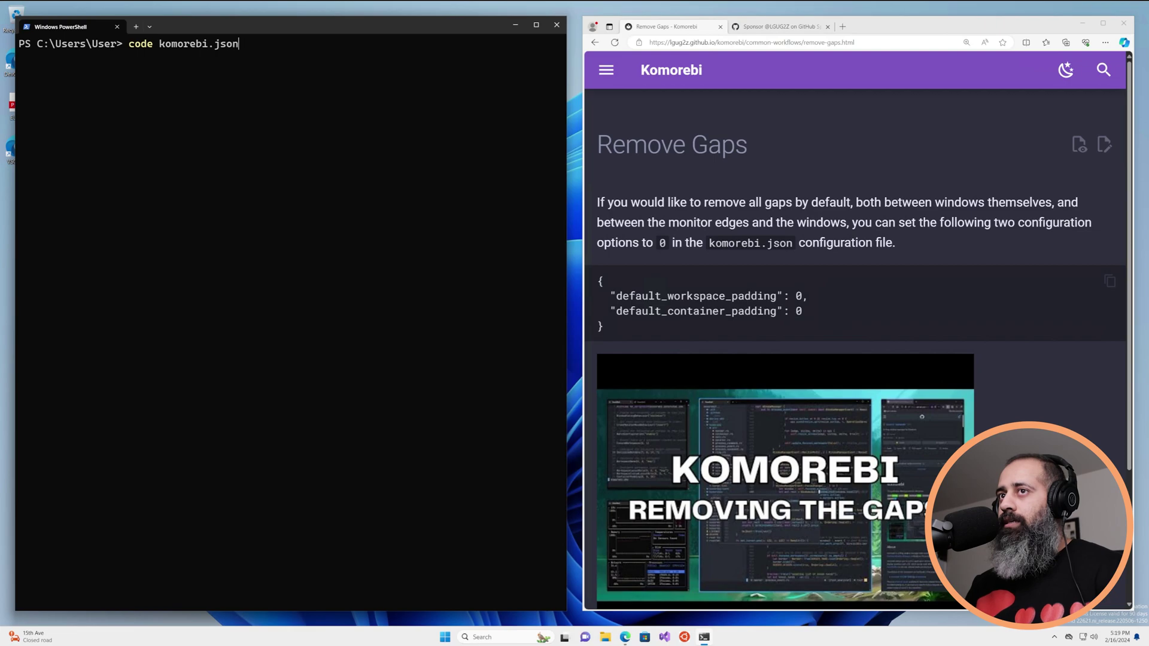
{"action": "key", "text": "Tab"}
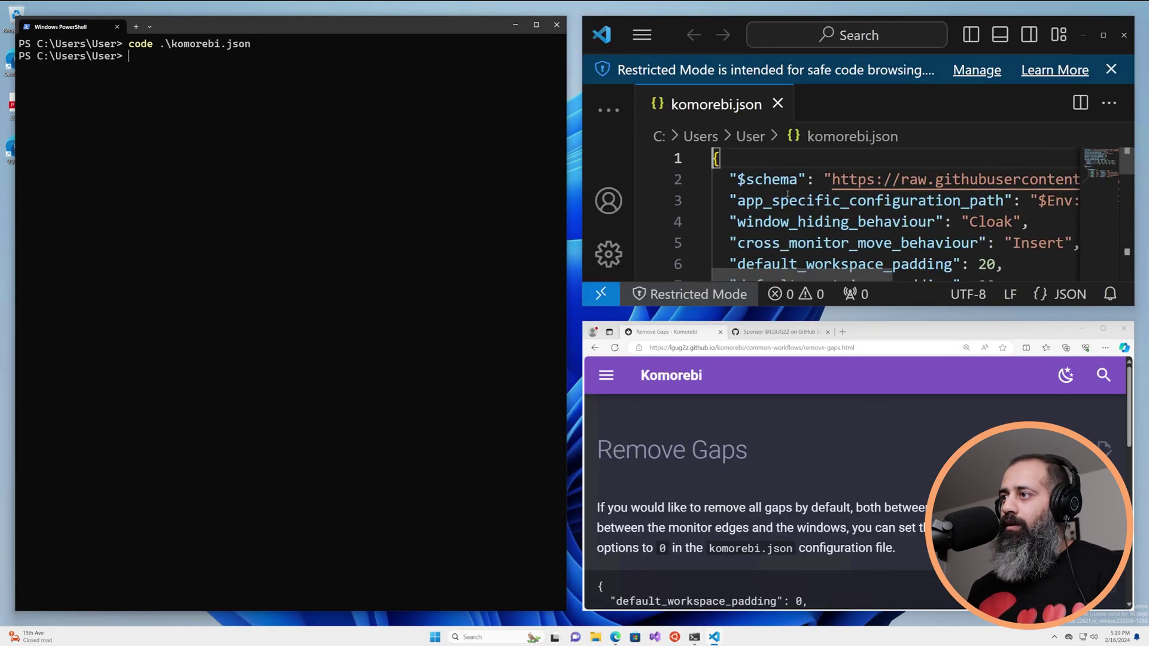
{"action": "left_click", "coordinate": [788, 193]}
{"action": "key", "text": "super+Up"}
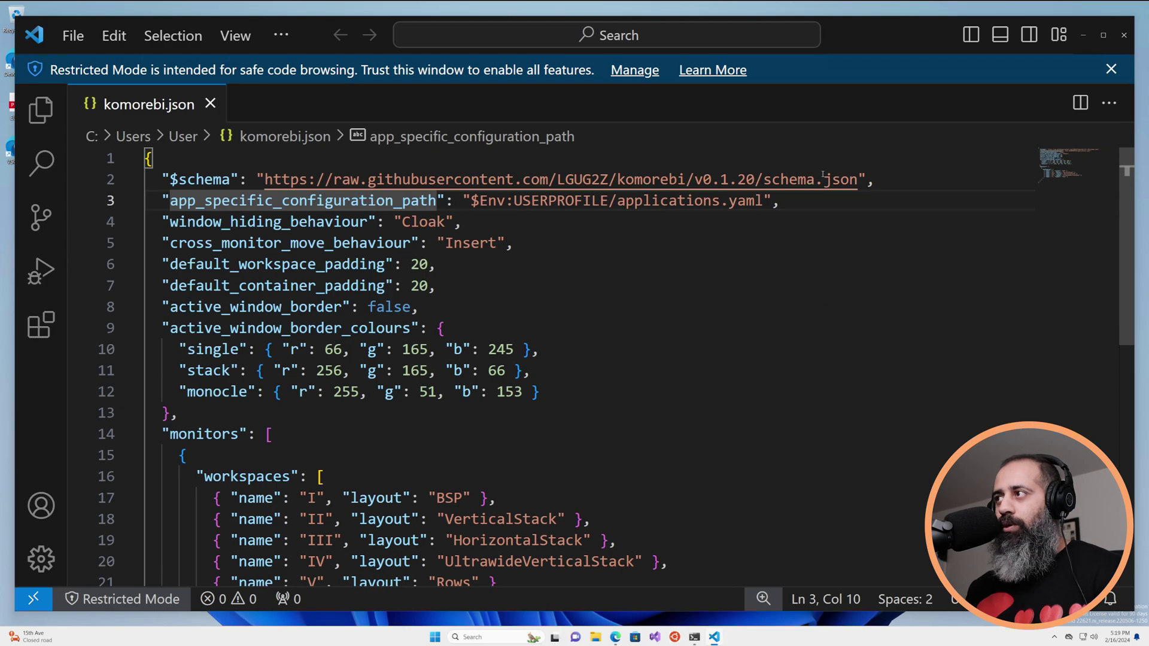
{"action": "left_click", "coordinate": [1112, 70]}
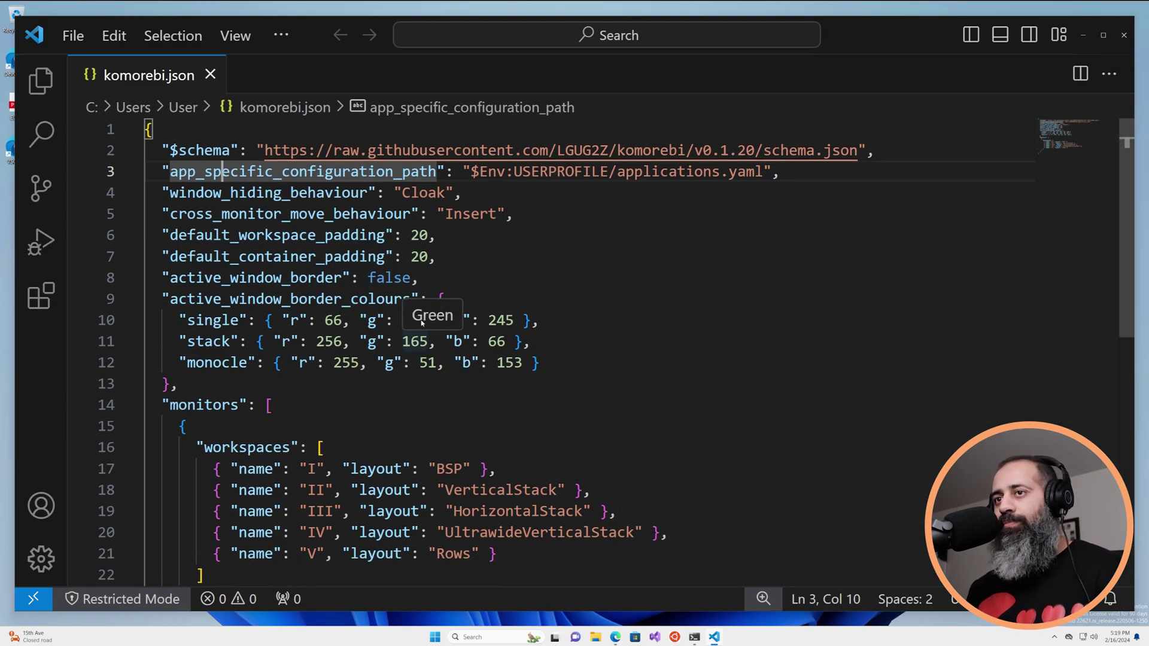
Change default_workspace_padding and default_container_padding from 20 to 0 and save.
{"action": "double_click", "coordinate": [420, 242]}
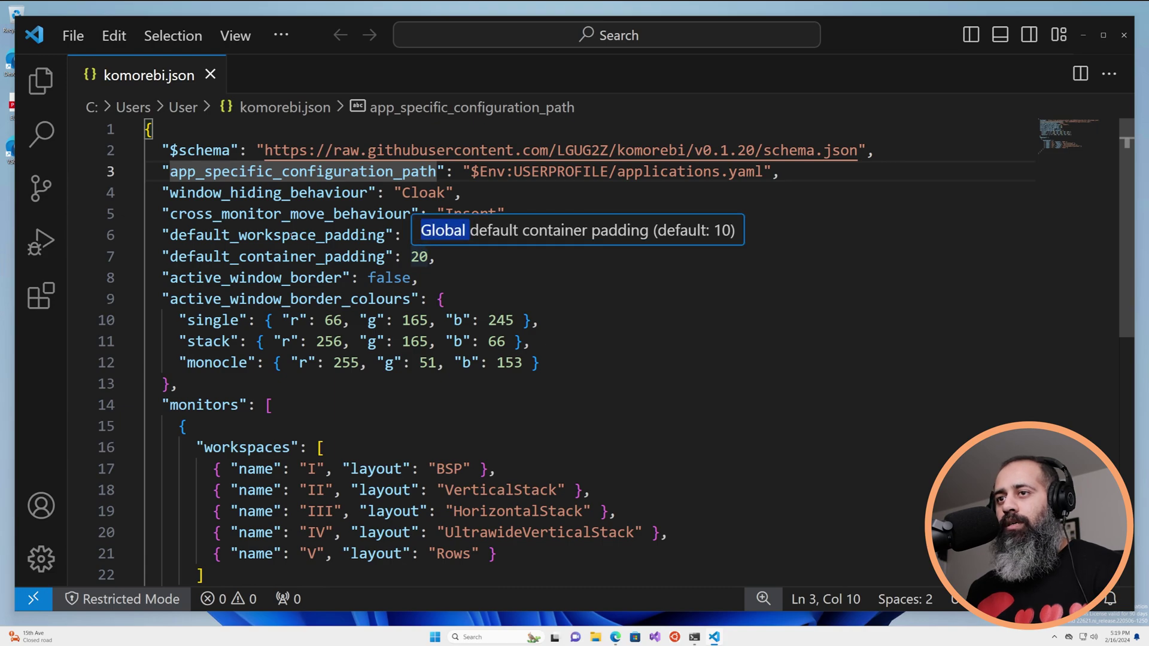
{"action": "double_click", "coordinate": [294, 235]}
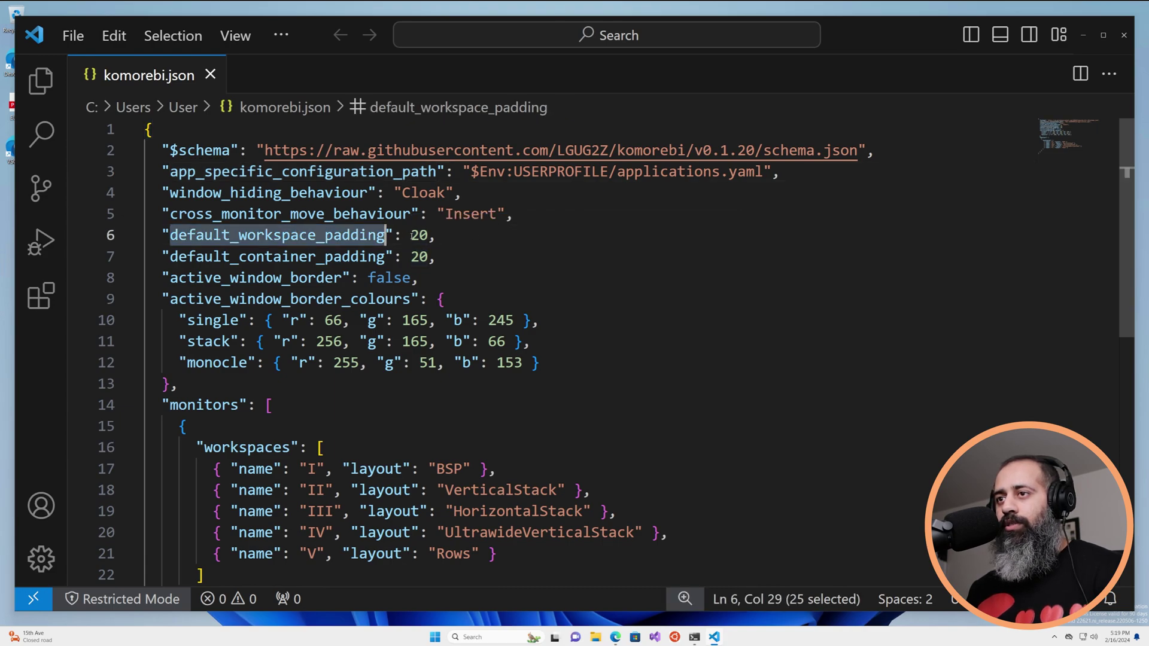
{"action": "double_click", "coordinate": [412, 236]}
{"action": "type", "text": "0"}
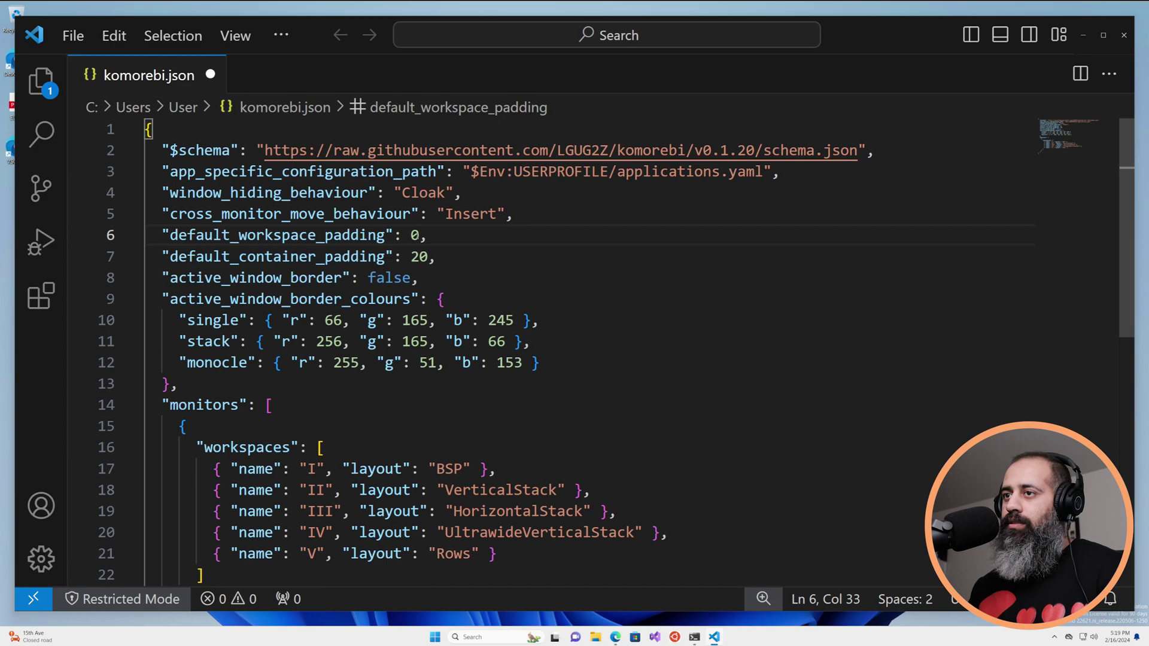
{"action": "double_click", "coordinate": [422, 257]}
{"action": "type", "text": "0"}
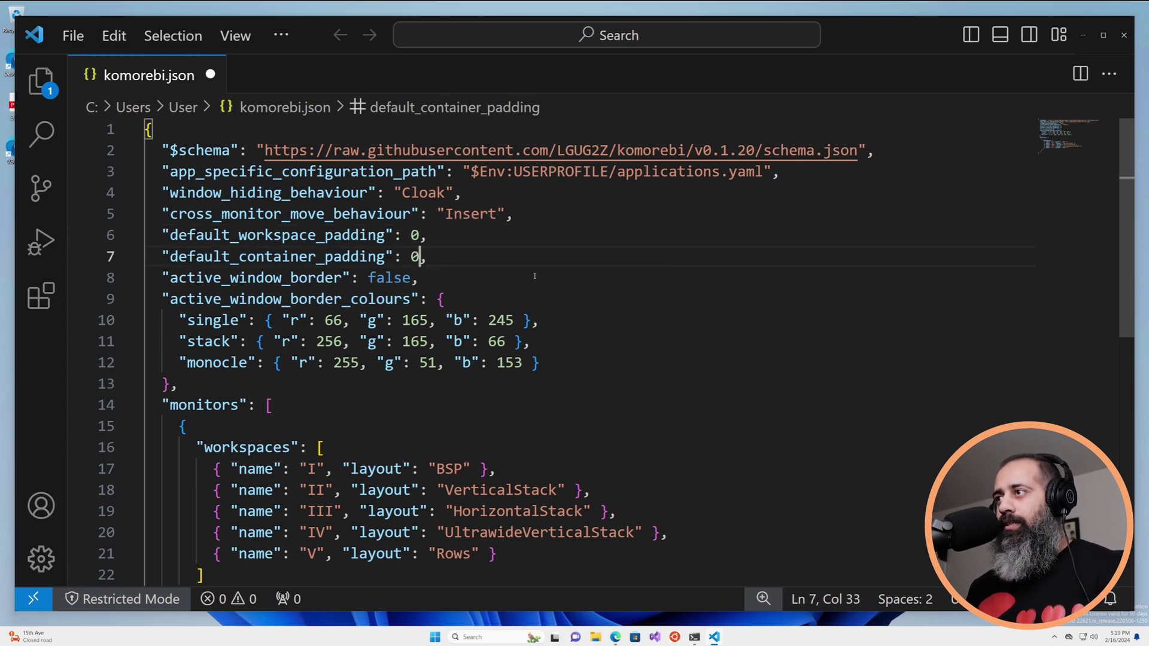
{"action": "key", "text": "ctrl+s"}
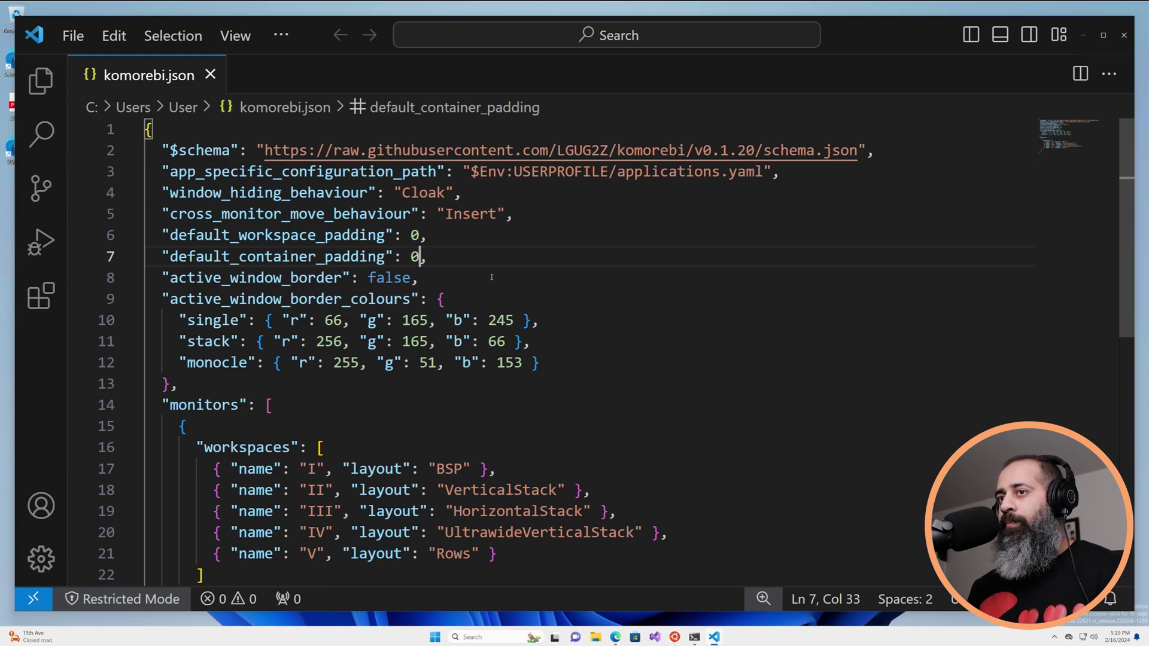
{"action": "mouse_move", "coordinate": [242, 235]}
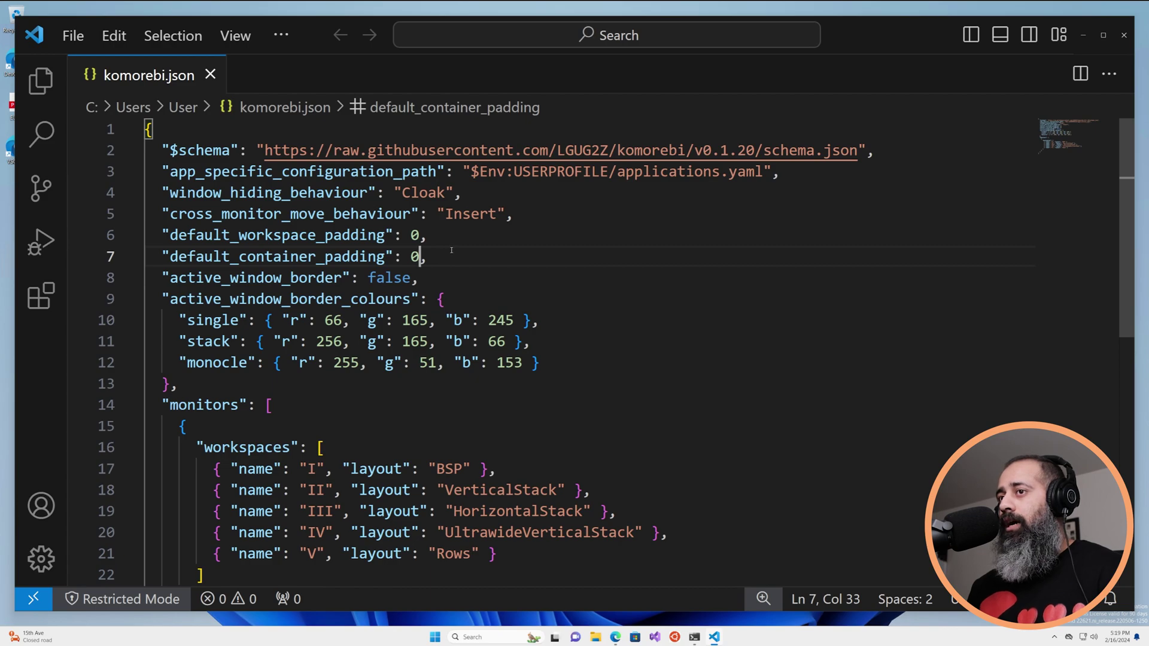
{"action": "mouse_move", "coordinate": [286, 248]}
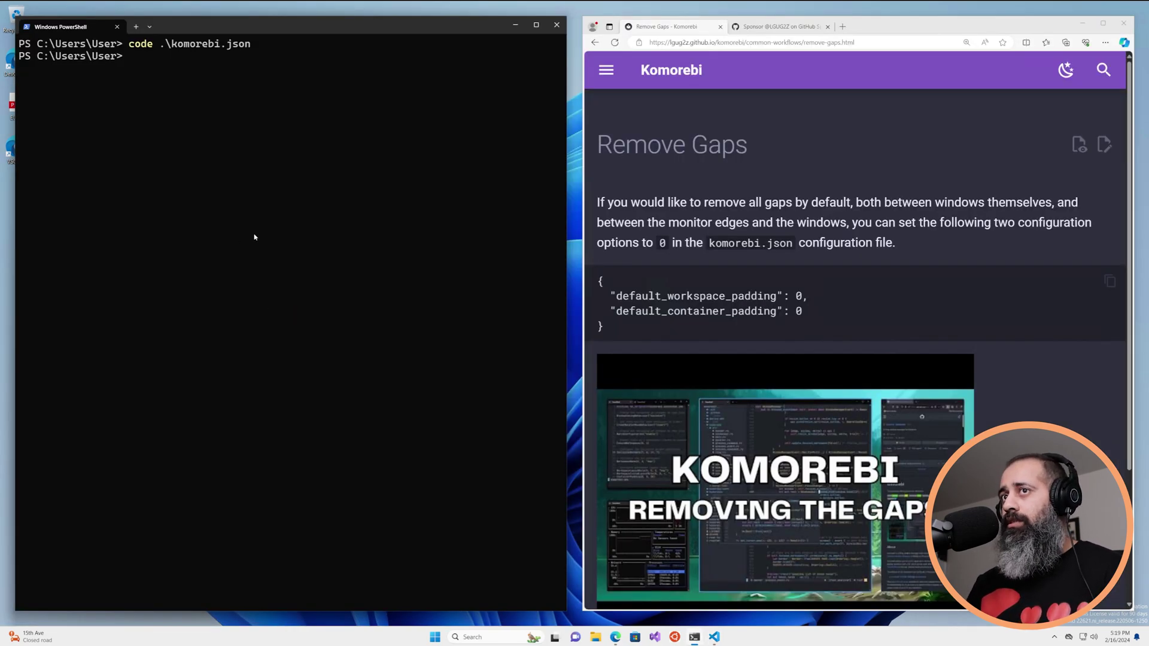
Run 'komorebic stop; komorebic start' to reload komorebi with zero padding.
{"action": "type", "text": "komorebic stop;"}
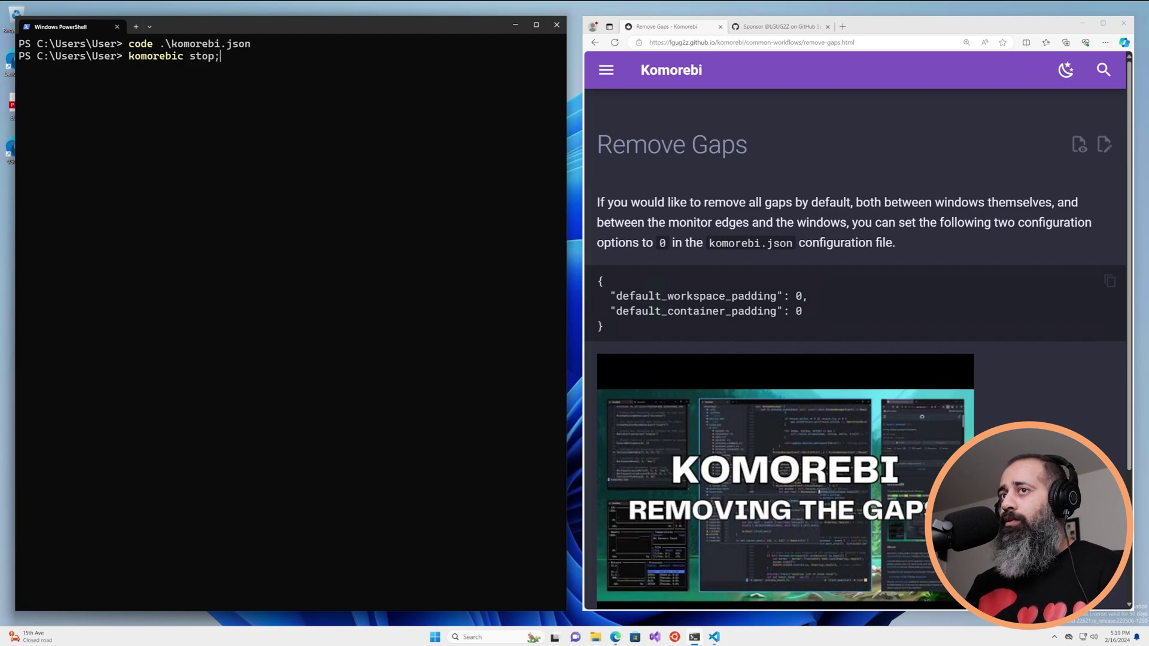
{"action": "type", "text": " komorebic start"}
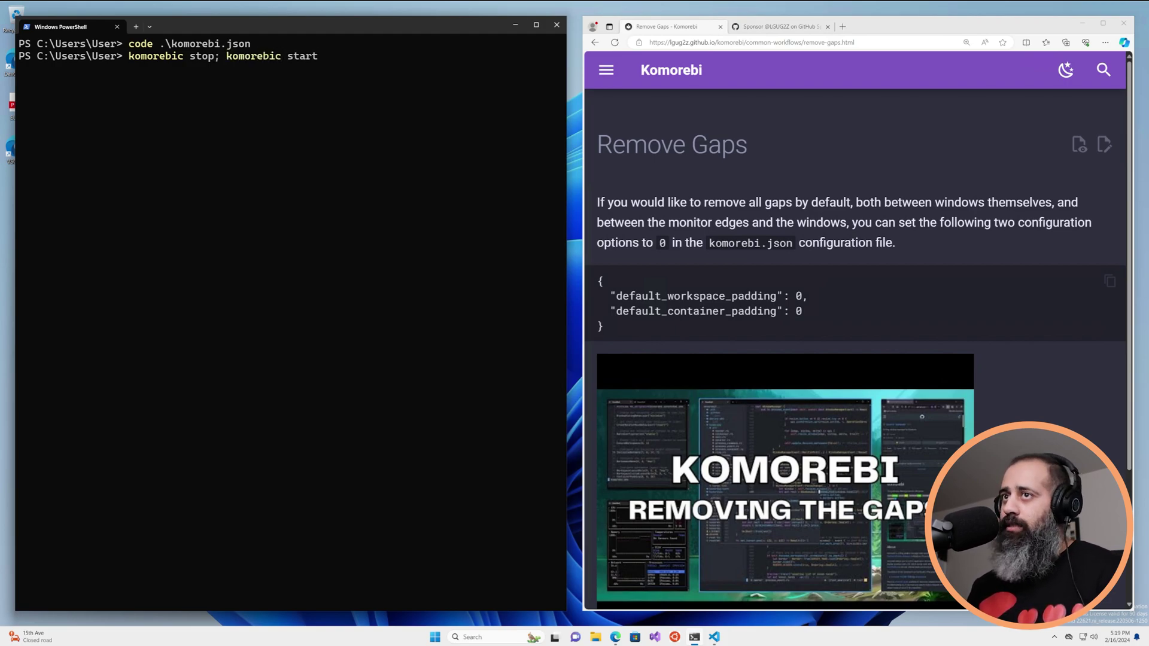
{"action": "key", "text": "alt+Tab"}
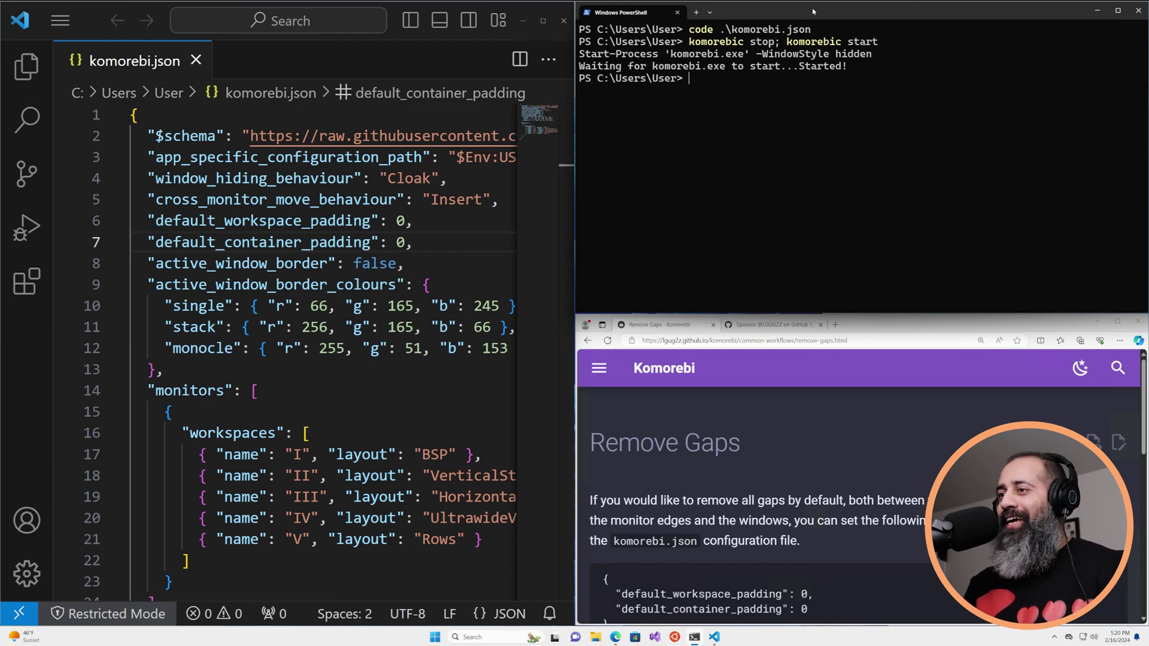
Swap the browser and terminal tiles and drag the editor between the right and left halves.
{"action": "left_click", "coordinate": [807, 439]}
{"action": "key", "text": "alt+shift+k"}
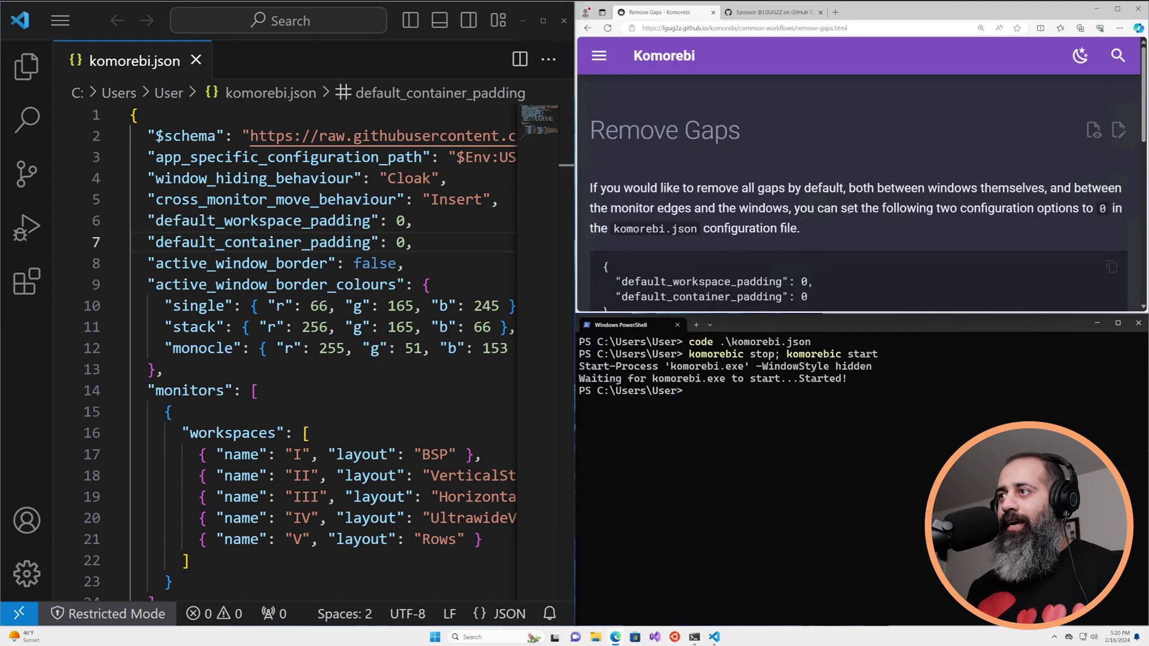
{"action": "left_click_drag", "start_coordinate": [401, 16], "coordinate": [727, 66]}
{"action": "left_click", "coordinate": [722, 410]}
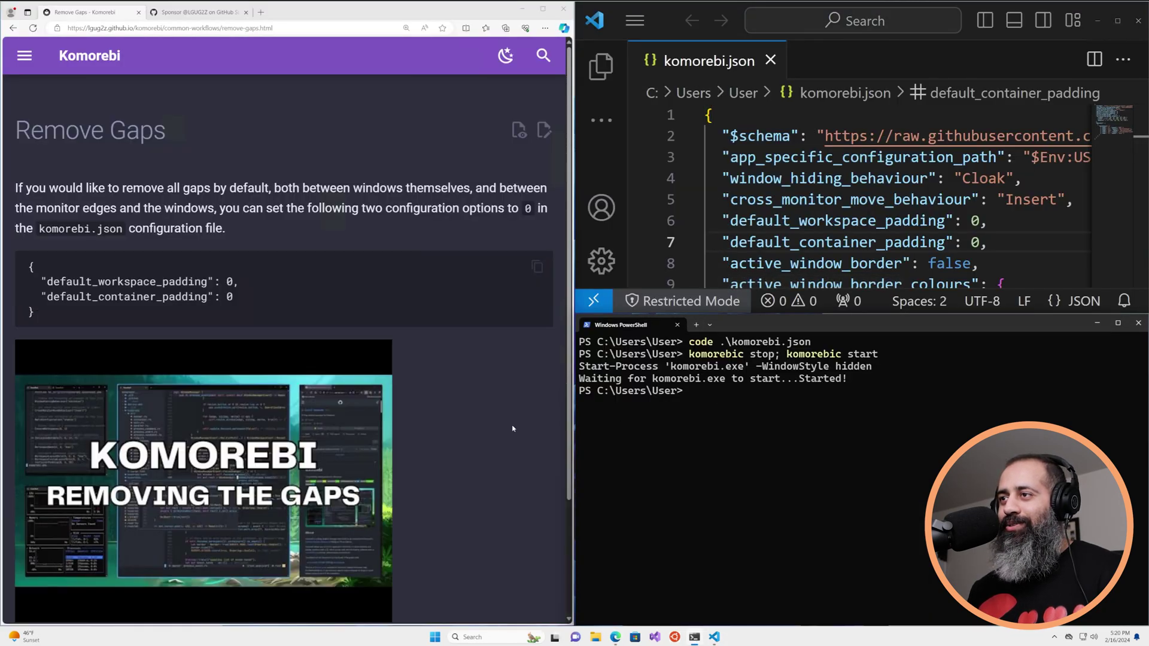
{"action": "left_click_drag", "start_coordinate": [972, 18], "coordinate": [370, 151]}
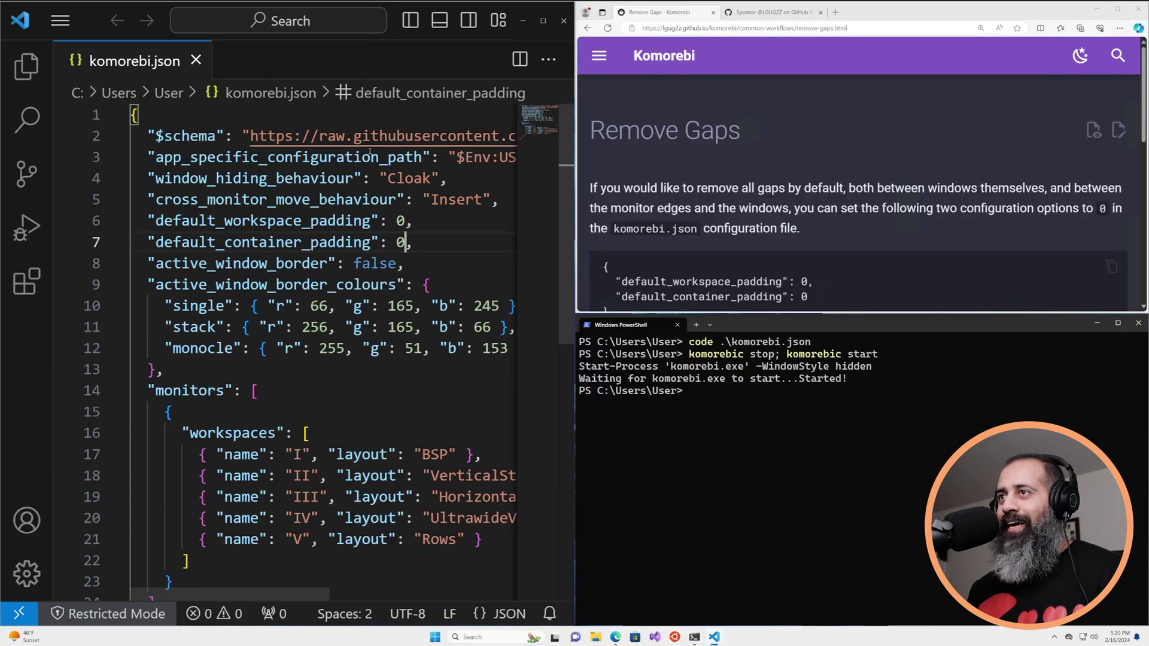
{"action": "left_click", "coordinate": [934, 15]}
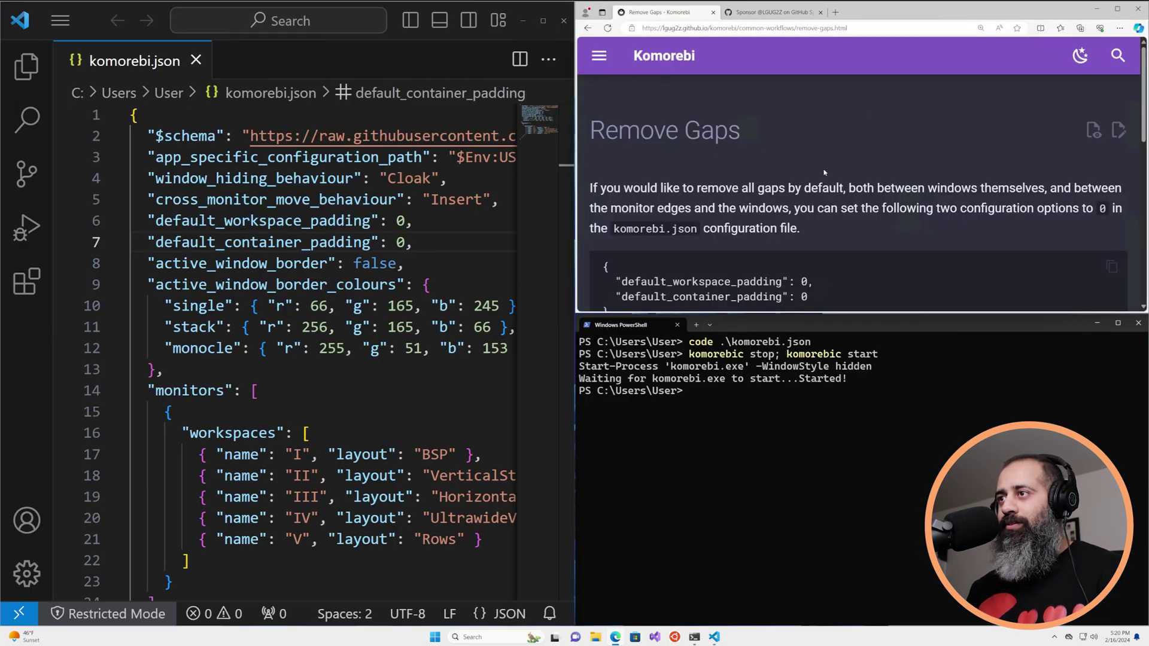
Toggle monocle on the VS Code window, create Untitled-1, and open a new editor window.
{"action": "left_click", "coordinate": [405, 66]}
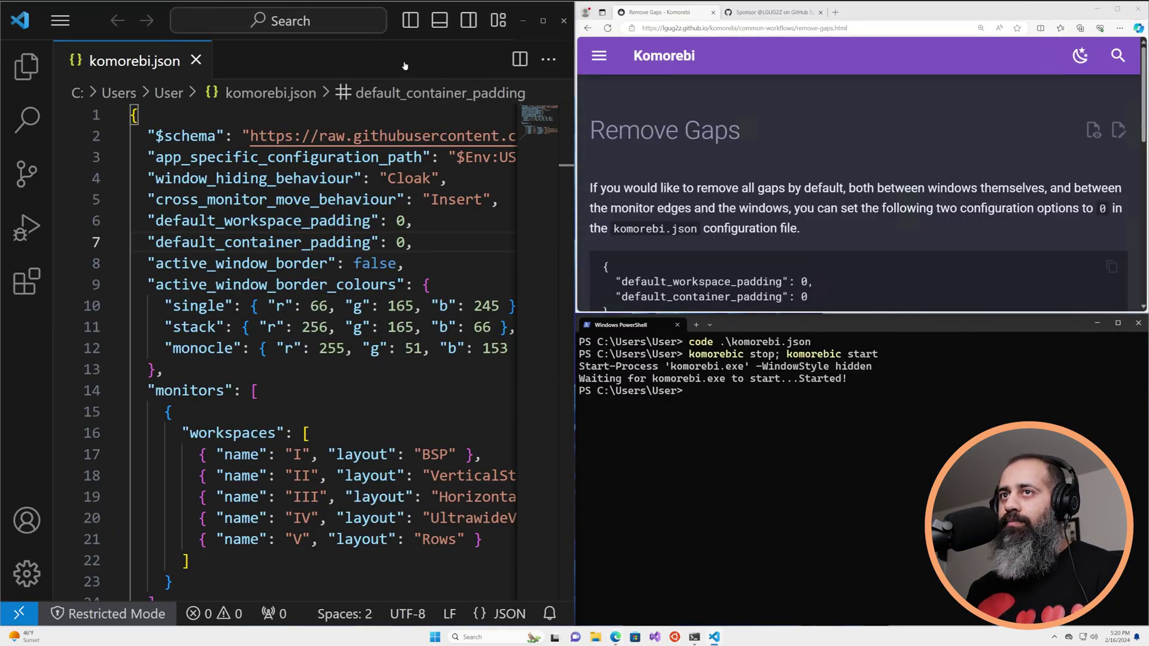
{"action": "key", "text": "alt+shift+f"}
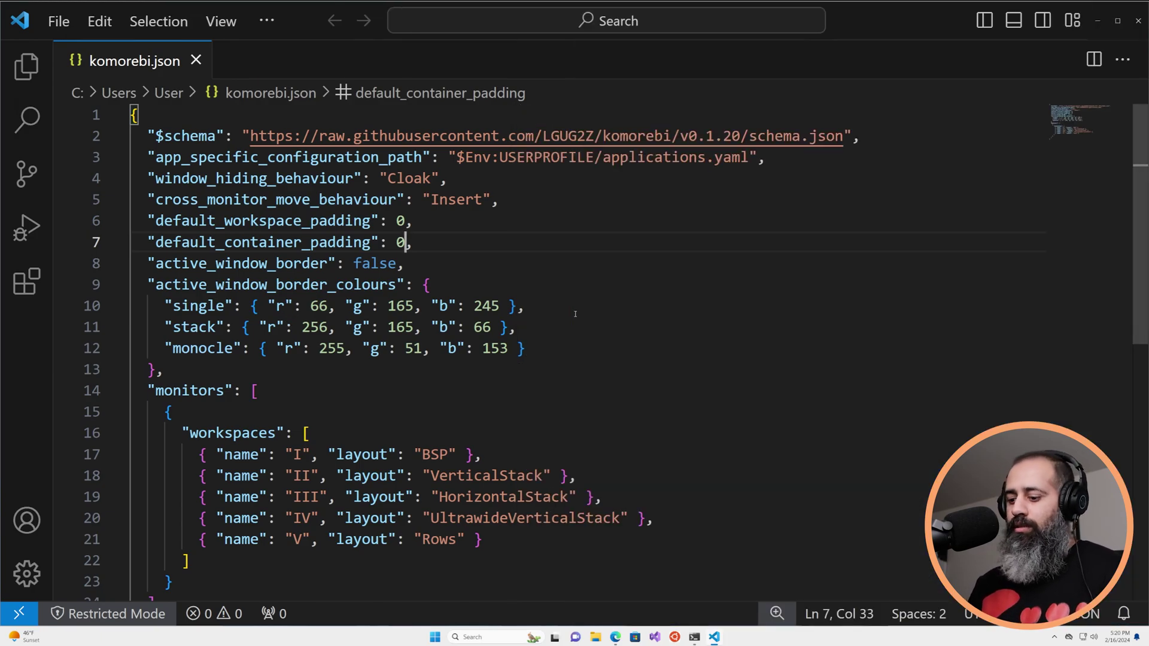
{"action": "key", "text": "ctrl+n"}
{"action": "key", "text": "ctrl+shift+n"}
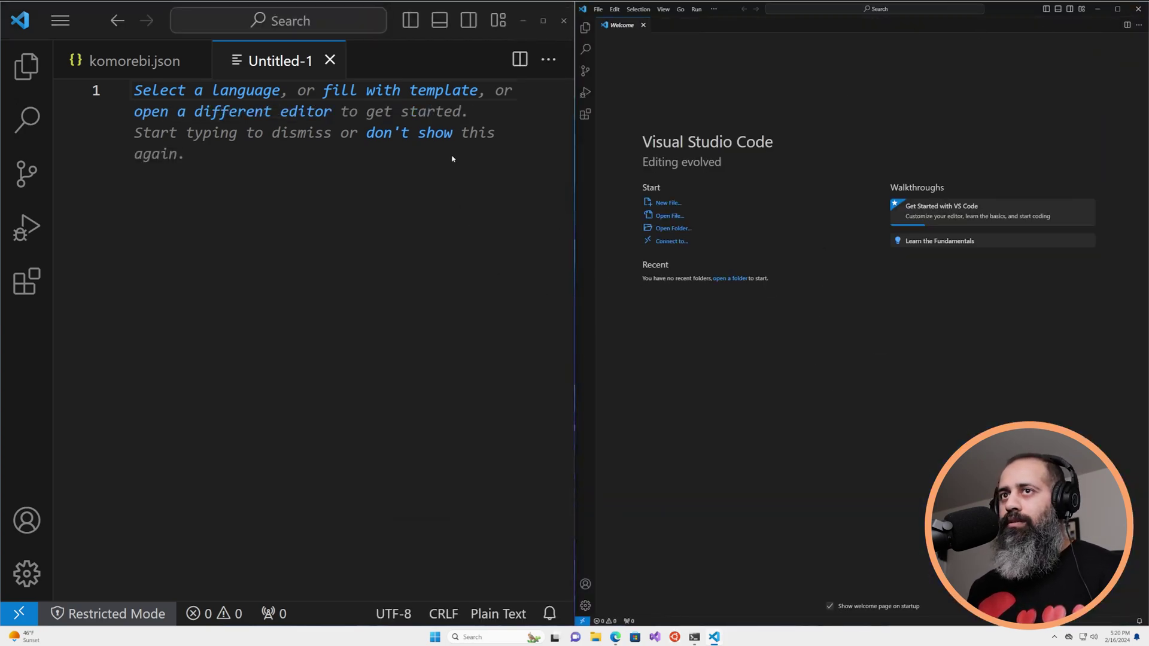
Open one more VS Code window, then close the extra editor windows and the PowerShell terminal.
{"action": "key", "text": "ctrl+shift+n"}
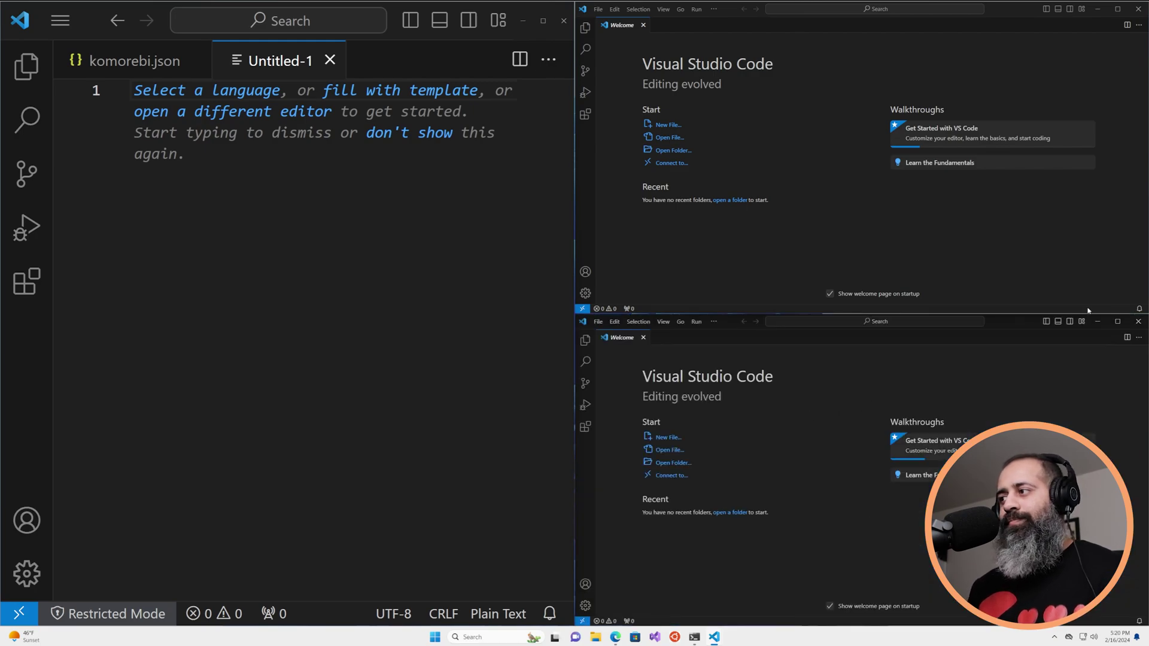
{"action": "left_click", "coordinate": [1138, 321]}
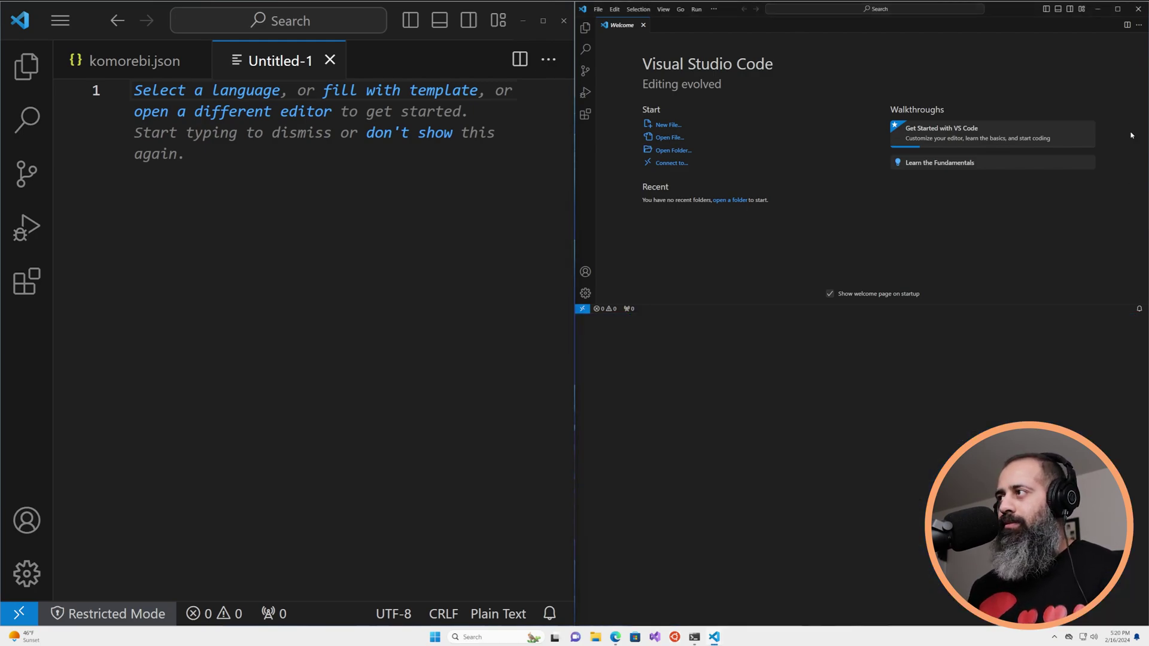
{"action": "left_click", "coordinate": [1137, 9]}
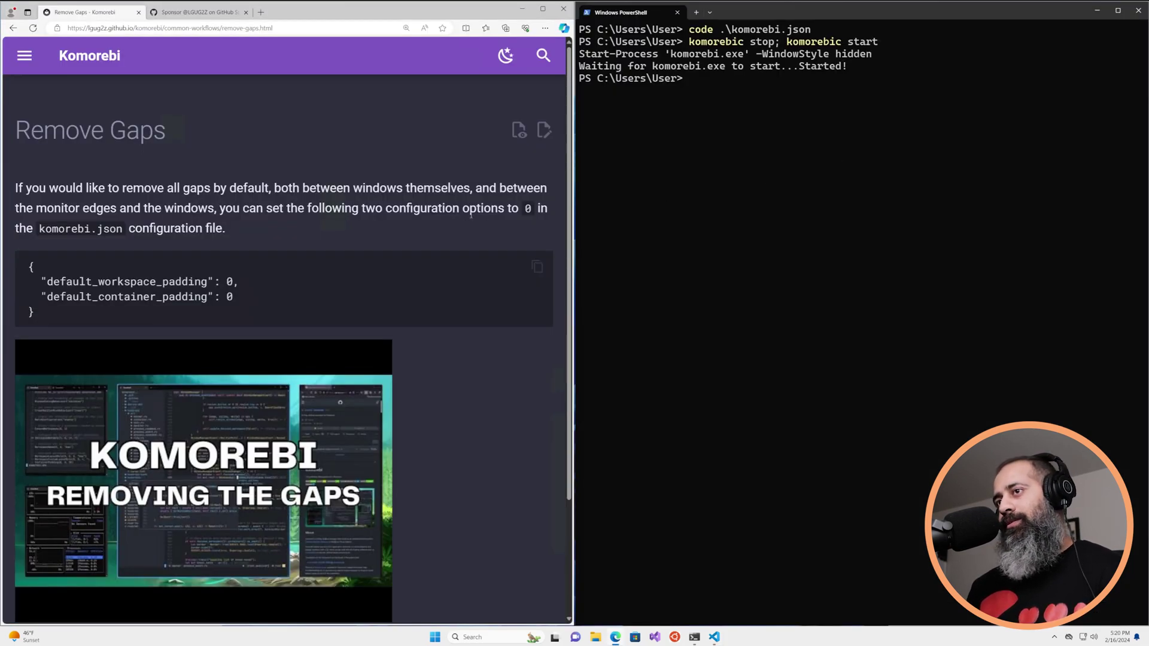
{"action": "key", "text": "alt+F4"}
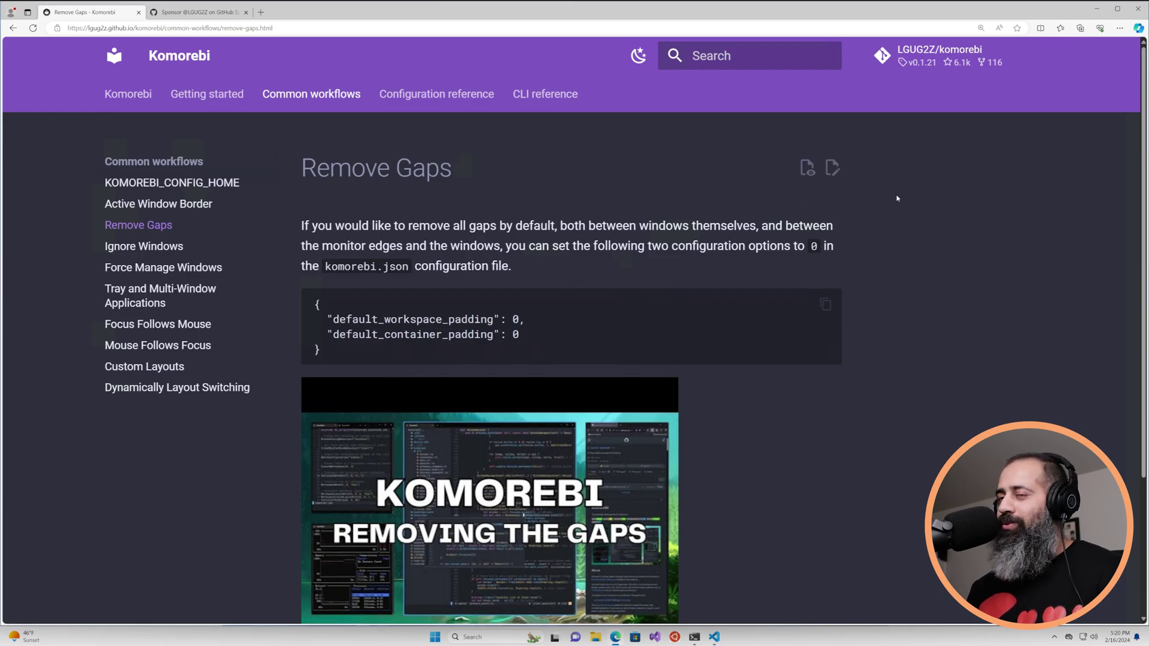
Go to the komorebi docs index and open the komorebi GitHub repository in a new tab.
{"action": "left_click", "coordinate": [130, 96]}
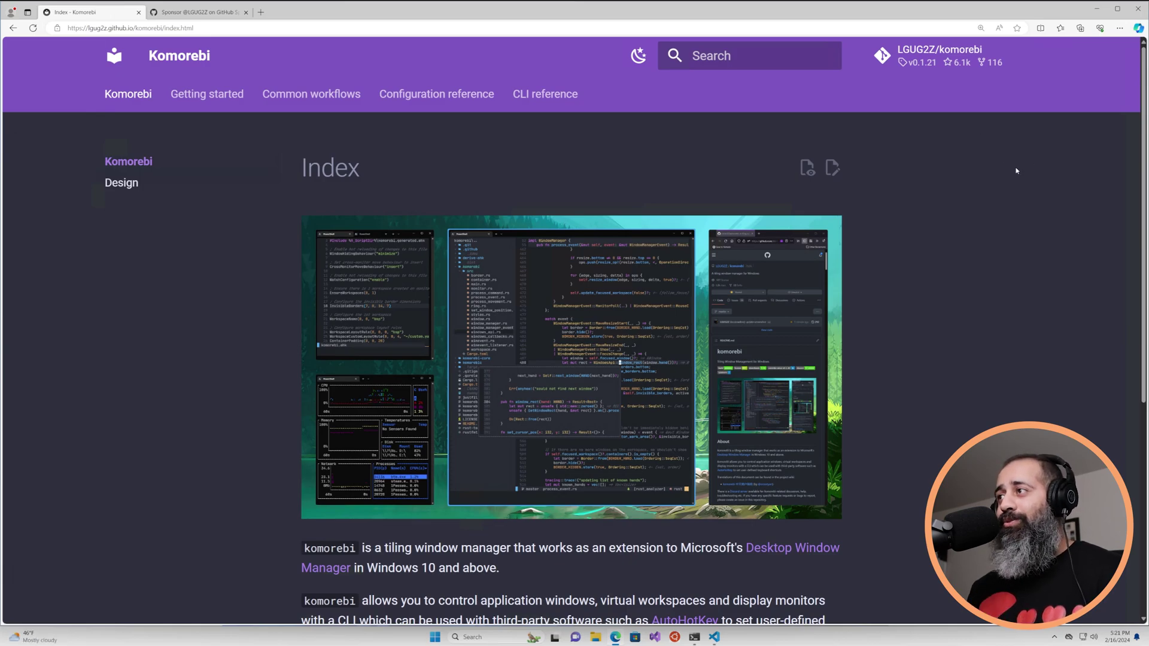
{"action": "left_click", "coordinate": [962, 57]}
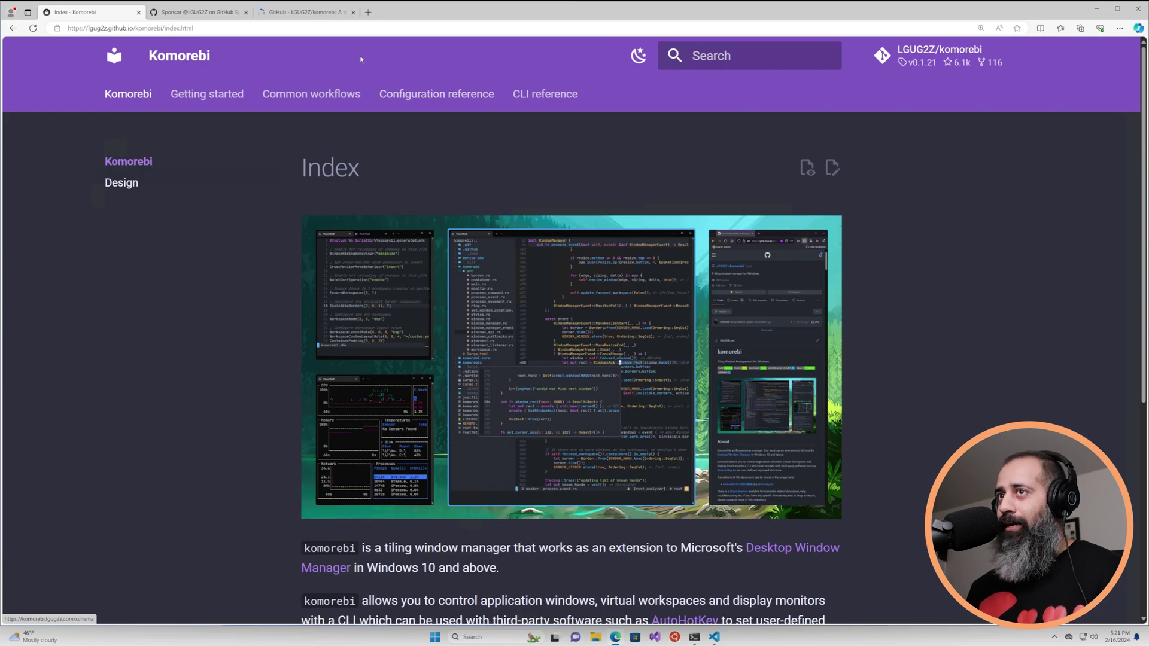
{"action": "left_click", "coordinate": [306, 12]}
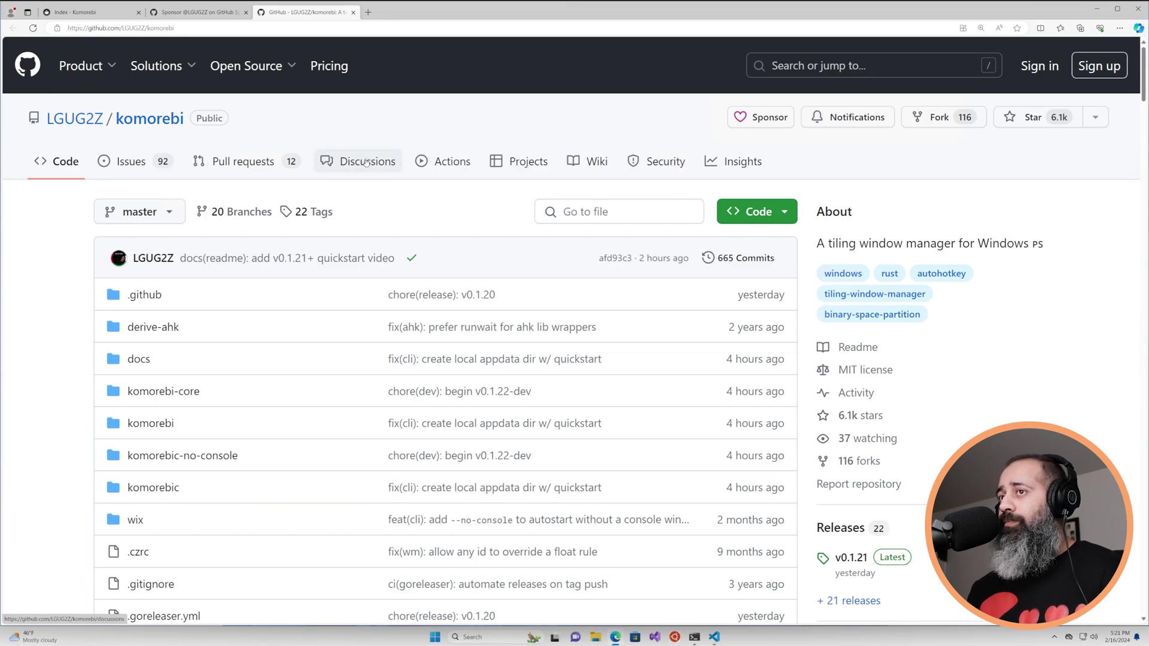
Read through the komorebi repository README, then open the developer's Sponsor page.
{"action": "scroll", "coordinate": [464, 337], "scroll_direction": "down", "scroll_amount": 15}
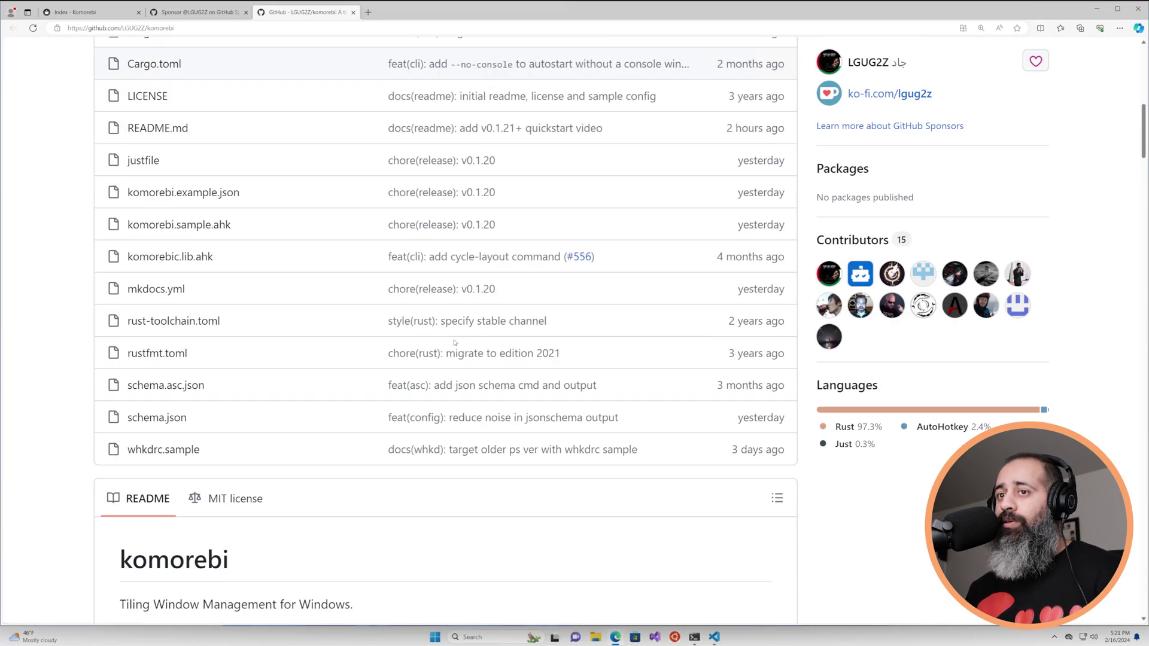
{"action": "scroll", "coordinate": [463, 337], "scroll_direction": "down", "scroll_amount": 6}
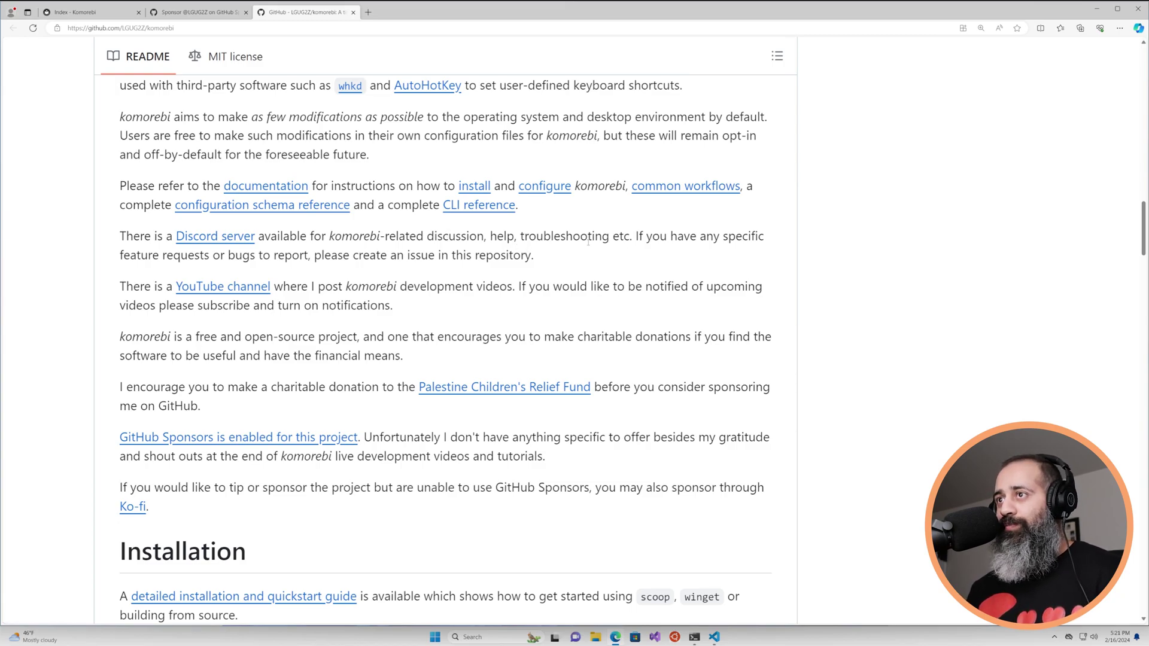
{"action": "scroll", "coordinate": [612, 255], "scroll_direction": "up", "scroll_amount": 15}
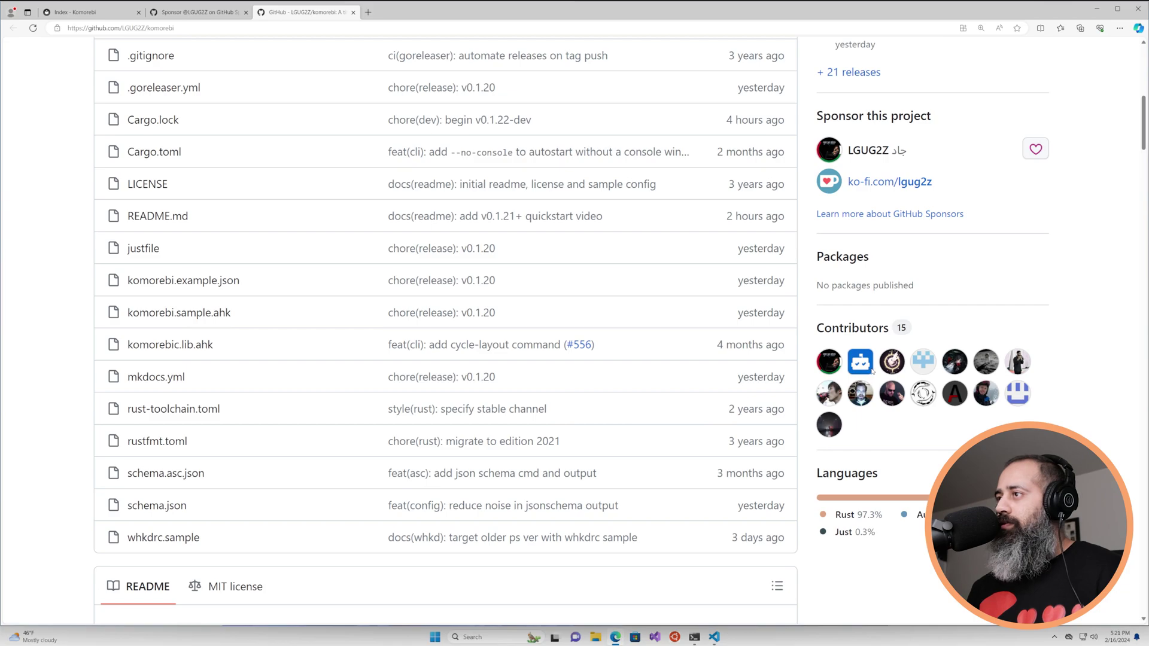
{"action": "scroll", "coordinate": [873, 371], "scroll_direction": "up", "scroll_amount": 3}
{"action": "left_click", "coordinate": [1036, 326]}
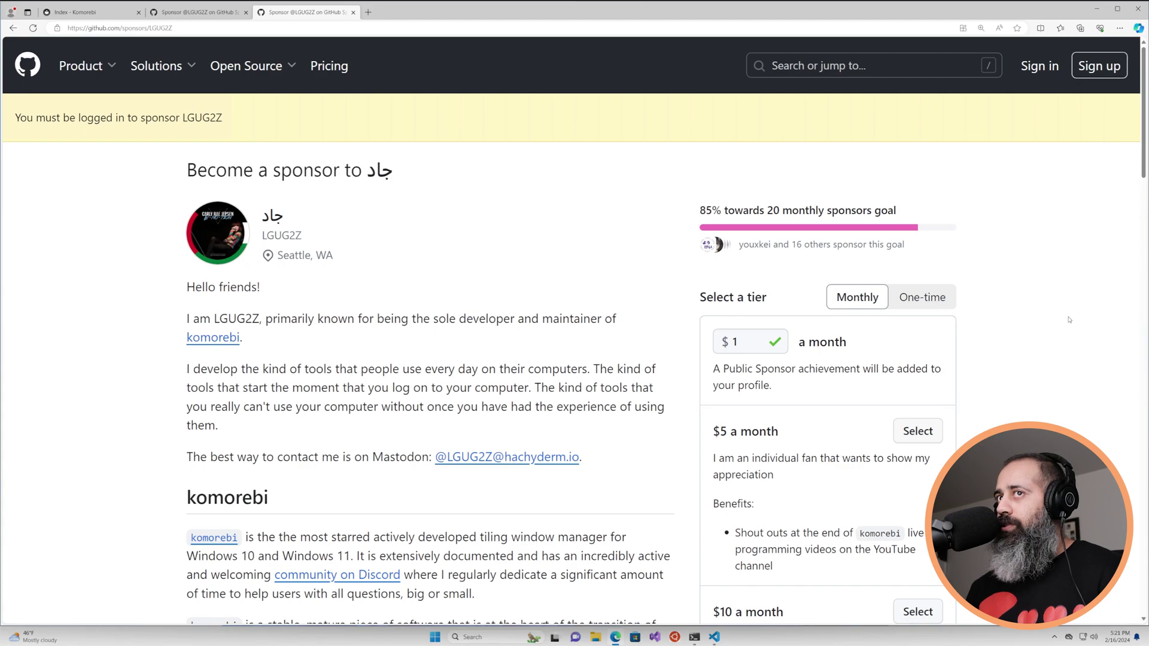
Compare one-time and monthly sponsorship tiers, then return to the Index - Komorebi tab.
{"action": "left_click", "coordinate": [925, 308]}
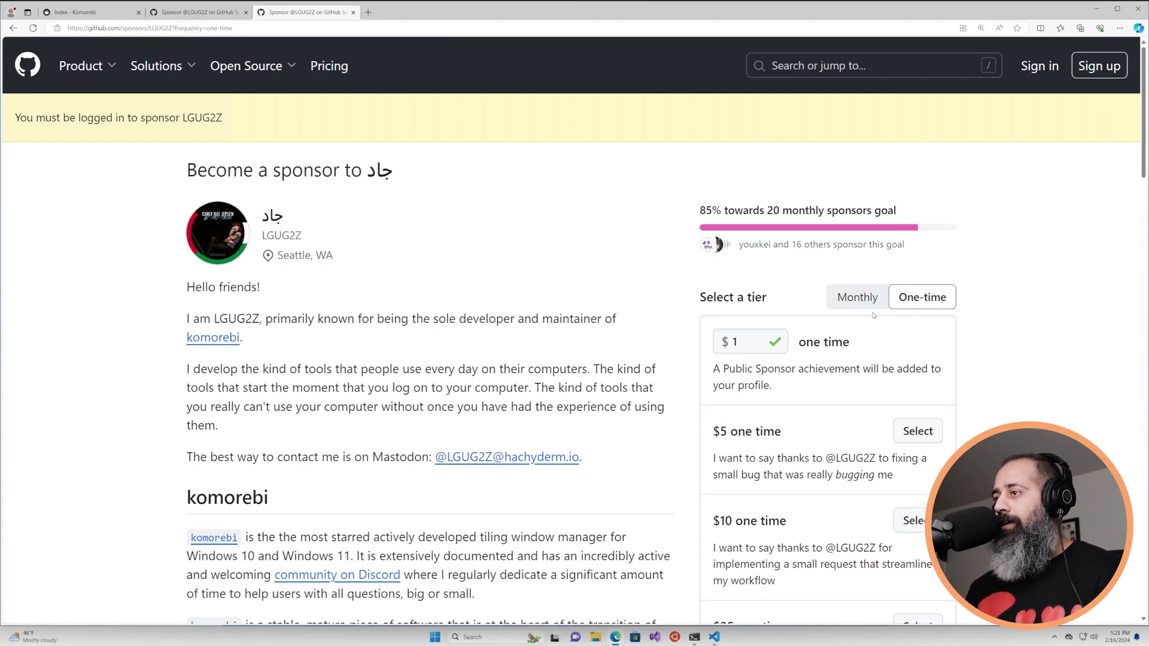
{"action": "left_click", "coordinate": [840, 298]}
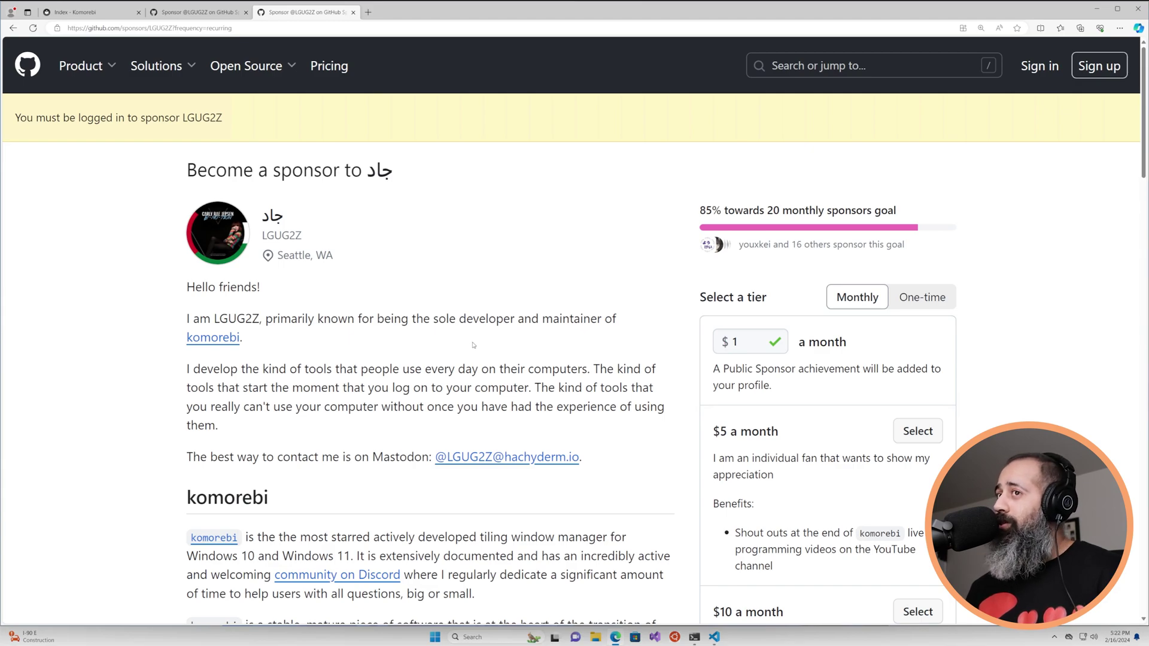
{"action": "left_click", "coordinate": [75, 12]}
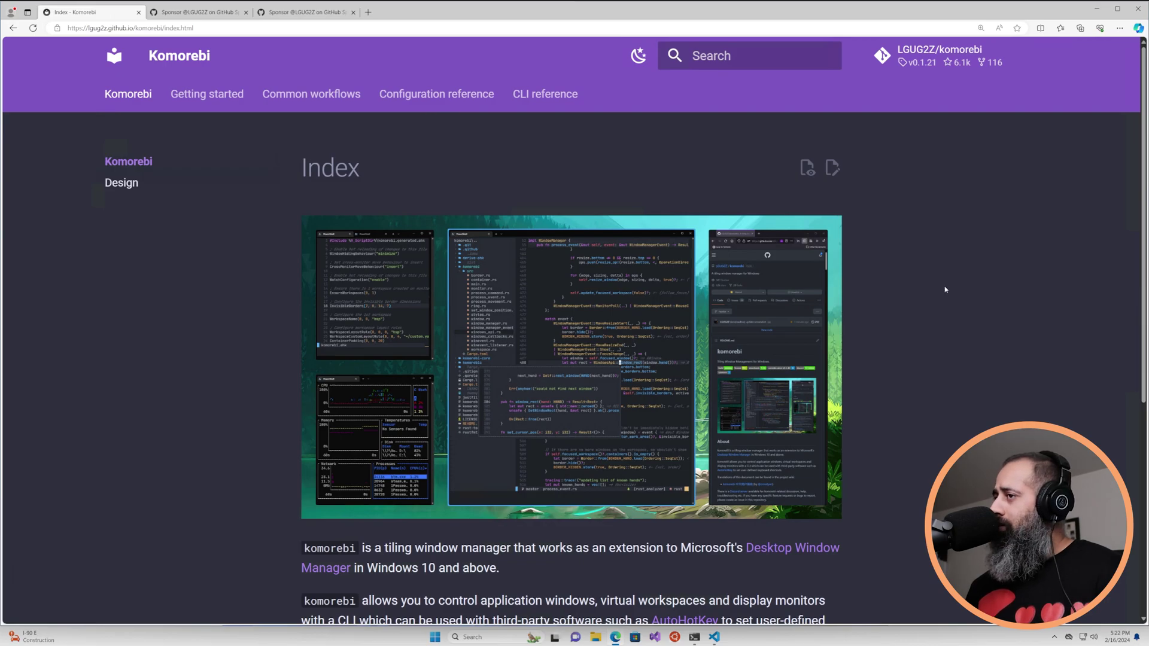